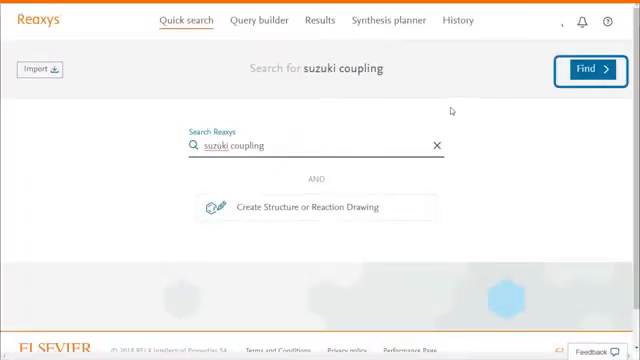
Step: Run the quick text search for 'suzuki coupling'
key(Return)
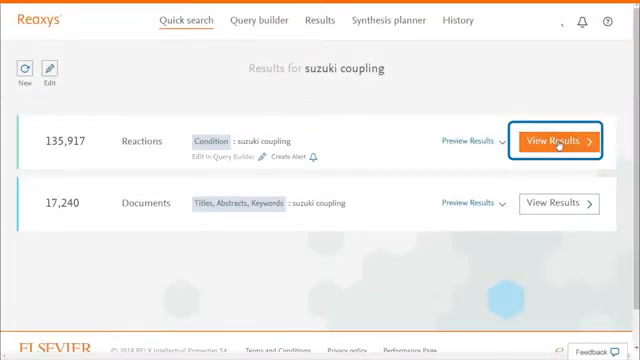
Step: View the 135,917 matching reactions from the search results
click(558, 141)
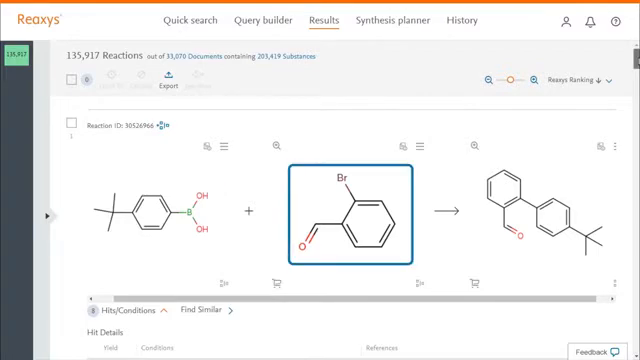
scroll(320, 200, down, 5)
scroll(320, 200, down, 3)
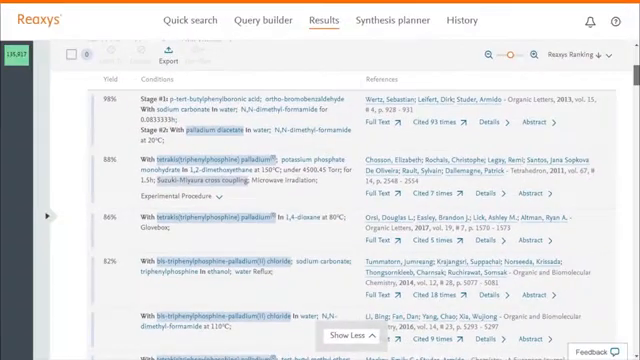
scroll(320, 200, up, 8)
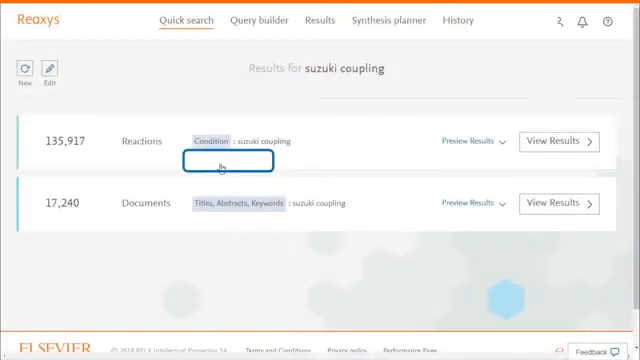
Step: Edit the reaction search in Query Builder to see its transform, catalyst and reaction-type criteria
click(211, 158)
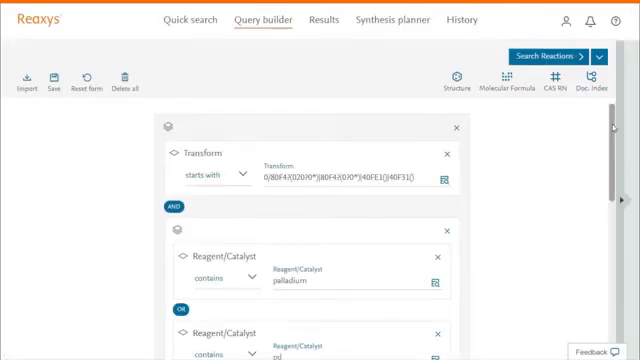
scroll(613, 127, down, 3)
scroll(613, 127, down, 2)
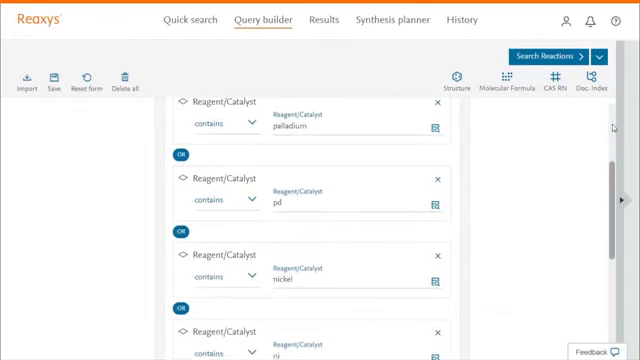
scroll(613, 127, down, 2)
scroll(613, 127, down, 1)
scroll(613, 127, down, 2)
scroll(613, 127, down, 1)
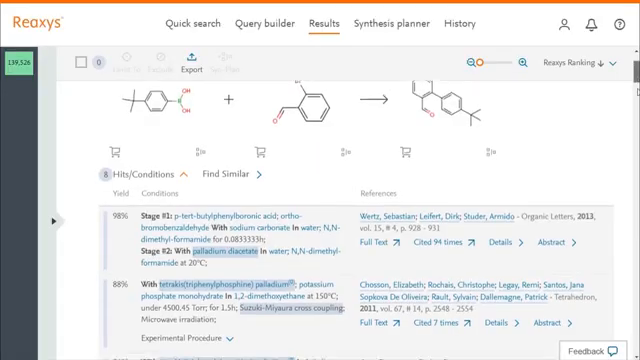
scroll(320, 200, down, 5)
scroll(320, 200, down, 3)
scroll(320, 200, down, 1)
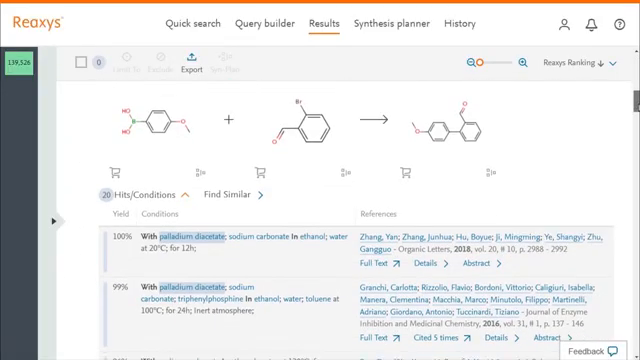
scroll(320, 200, down, 3)
scroll(320, 200, down, 2)
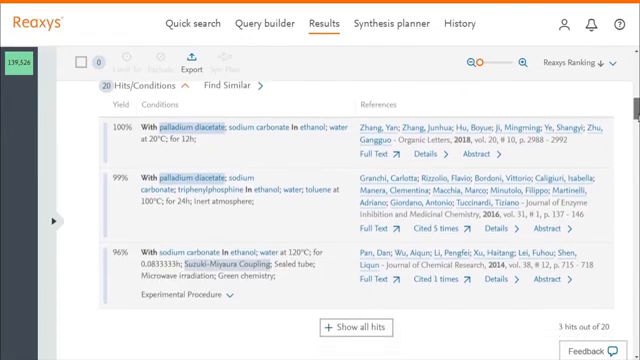
scroll(320, 200, down, 2)
scroll(320, 200, down, 2)
scroll(320, 200, down, 4)
scroll(320, 200, down, 2)
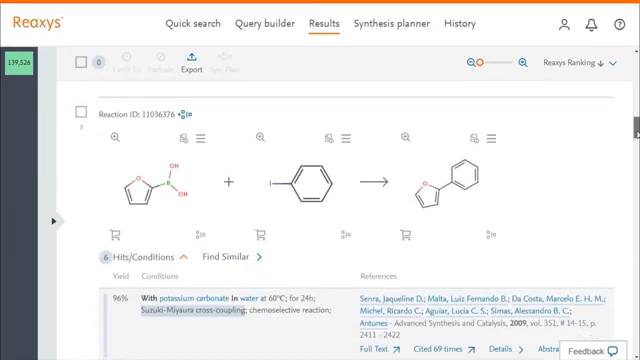
scroll(320, 200, down, 1)
scroll(320, 200, down, 2)
scroll(320, 200, down, 1)
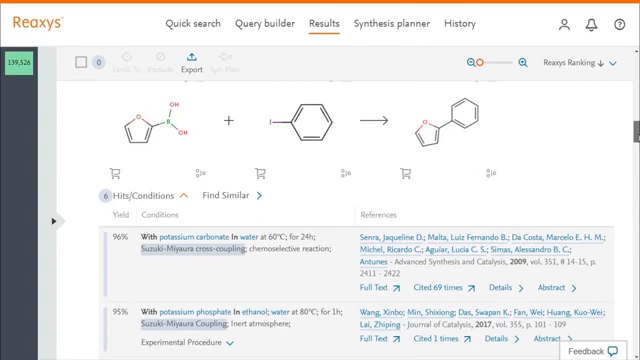